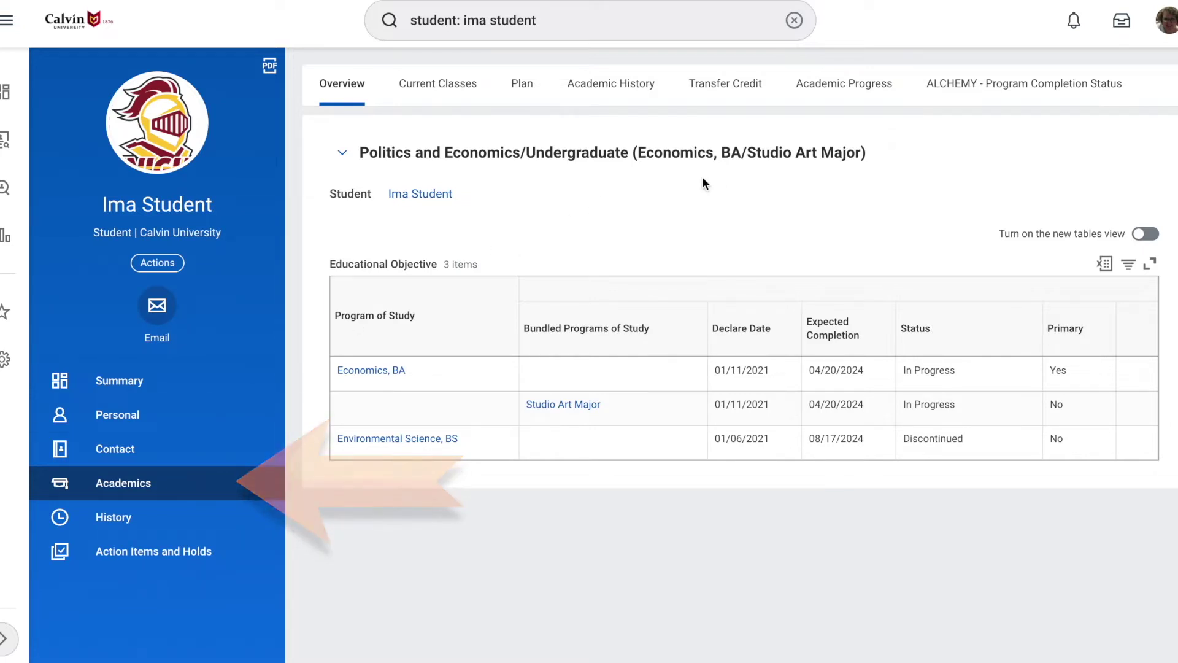
Step: Open the student's Academic Progress and review the registrations behind the Hours in Progress figure
click(838, 91)
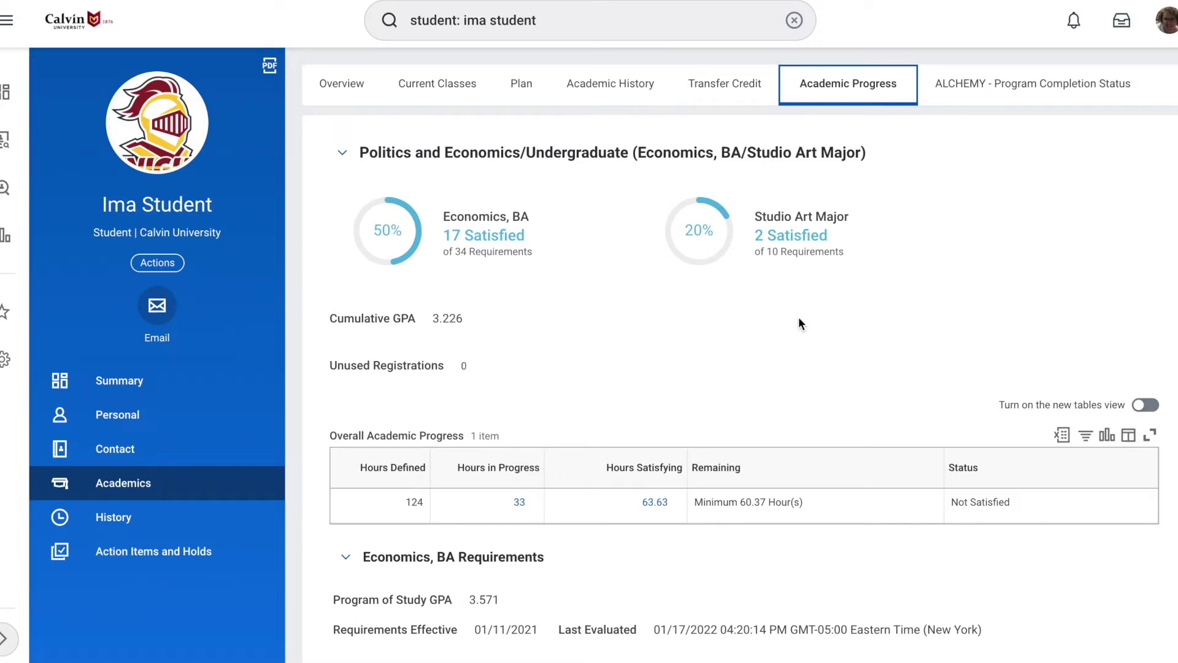
scroll(799, 319, down, 2)
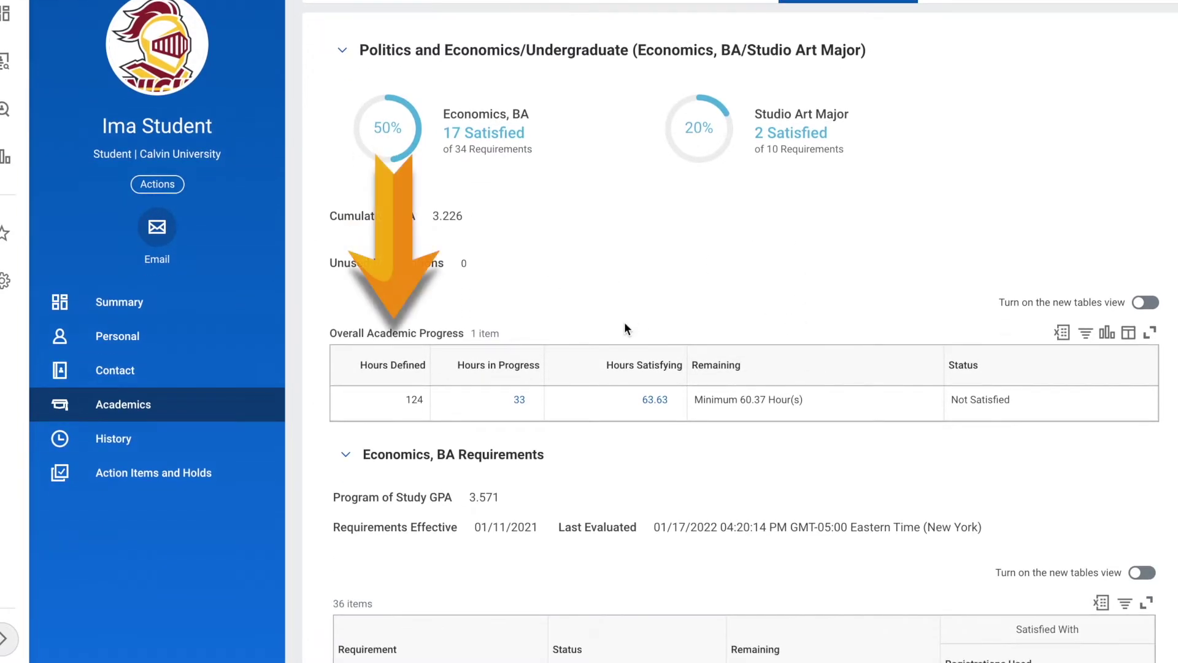
mouse_move(484, 405)
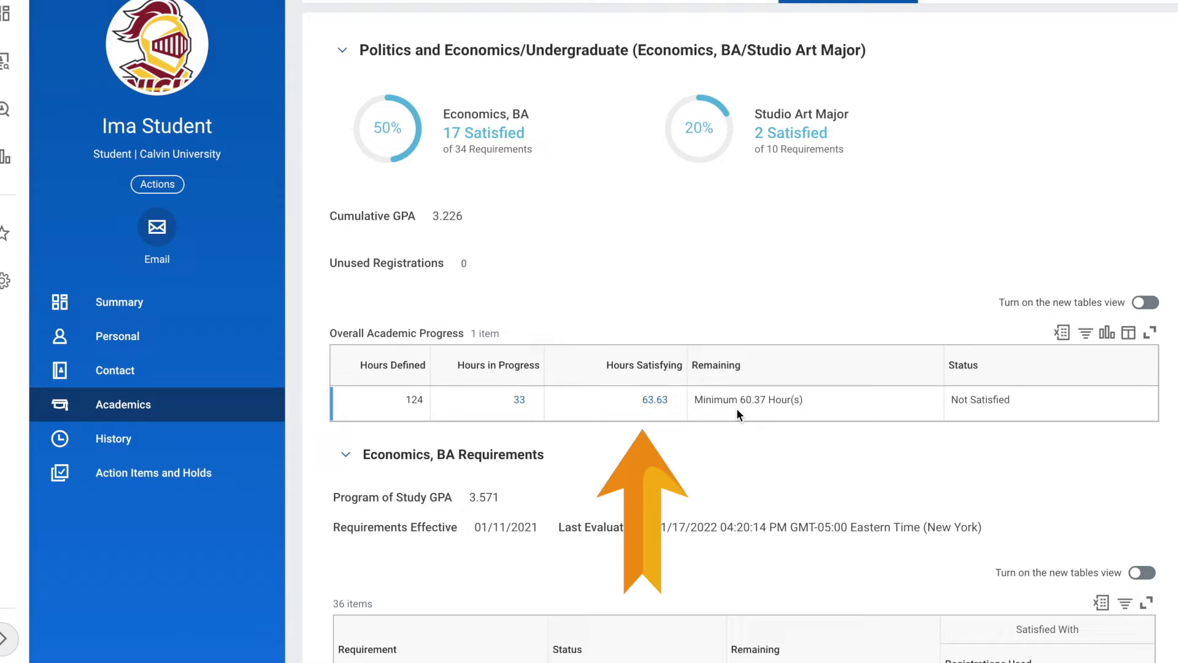
click(521, 404)
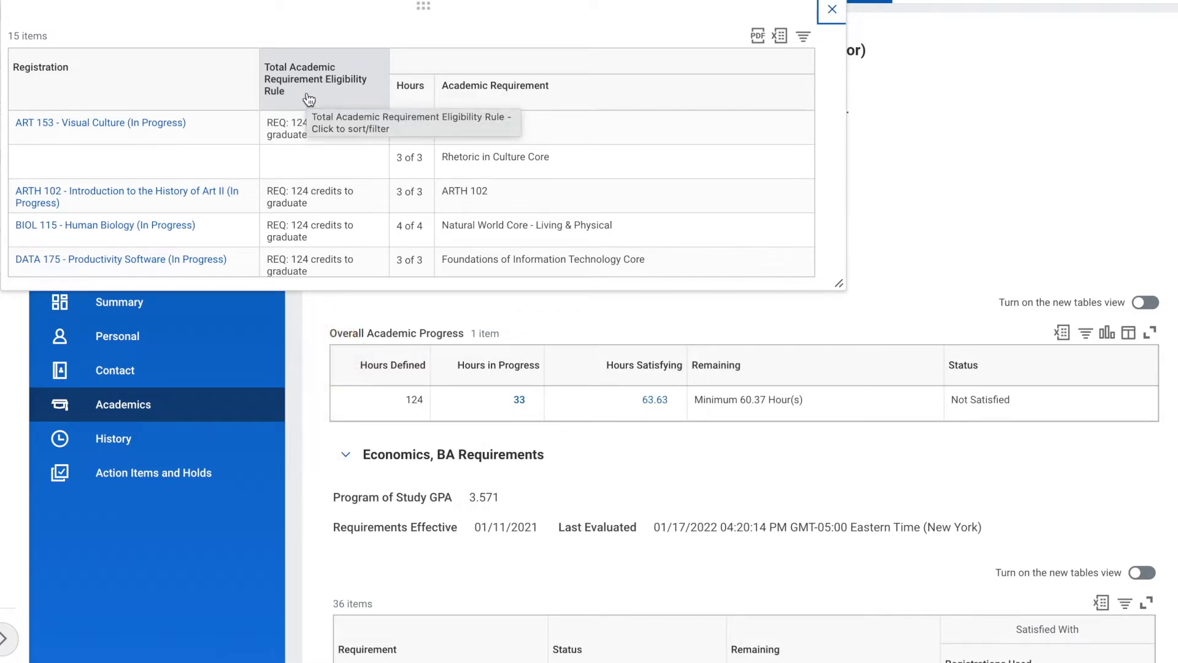
click(831, 9)
scroll(836, 120, down, 4)
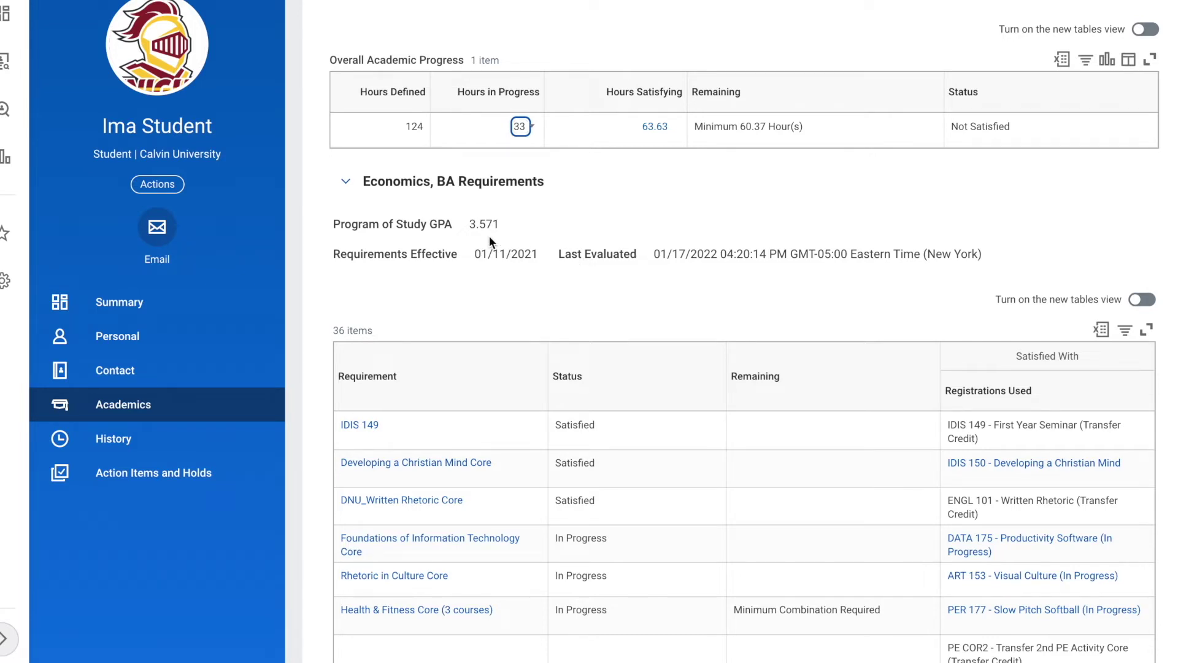
Step: Launch and confirm an Academic Progress Evaluation for this student, returning to the academic progress page
click(167, 189)
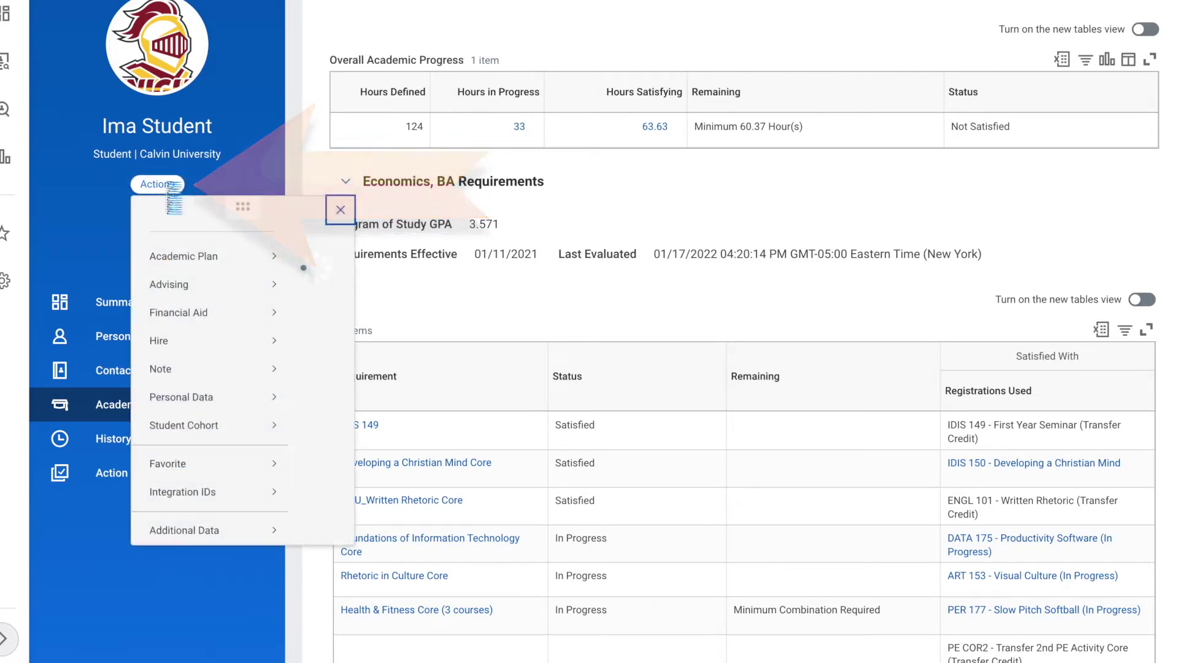
mouse_move(195, 307)
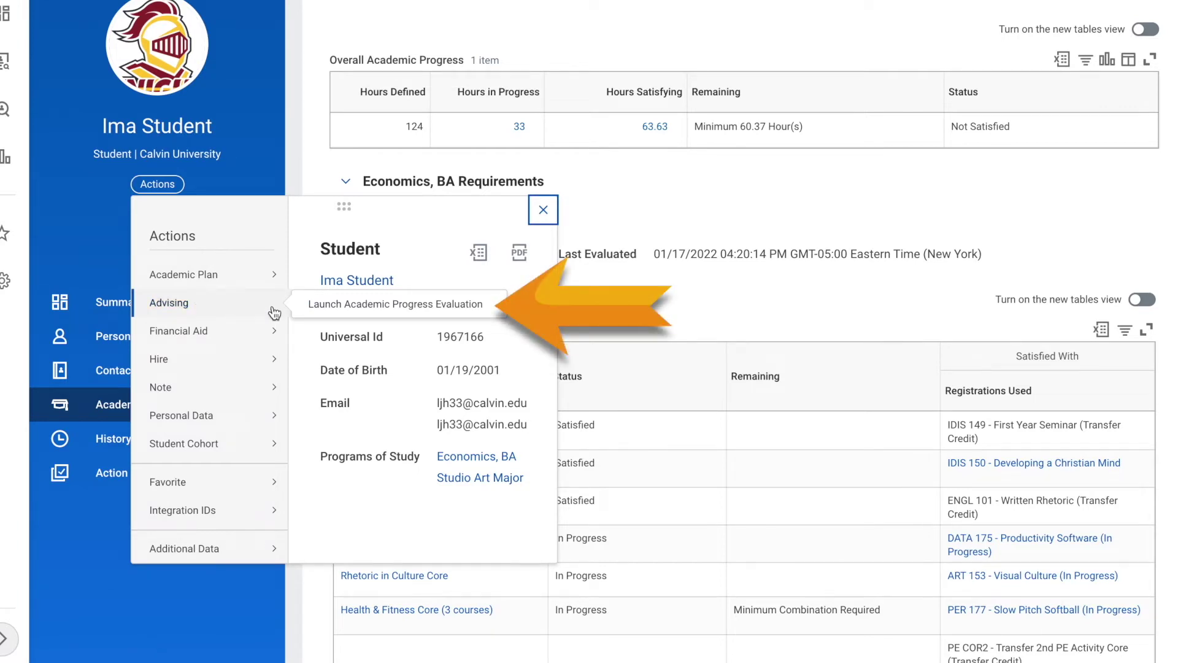
click(340, 310)
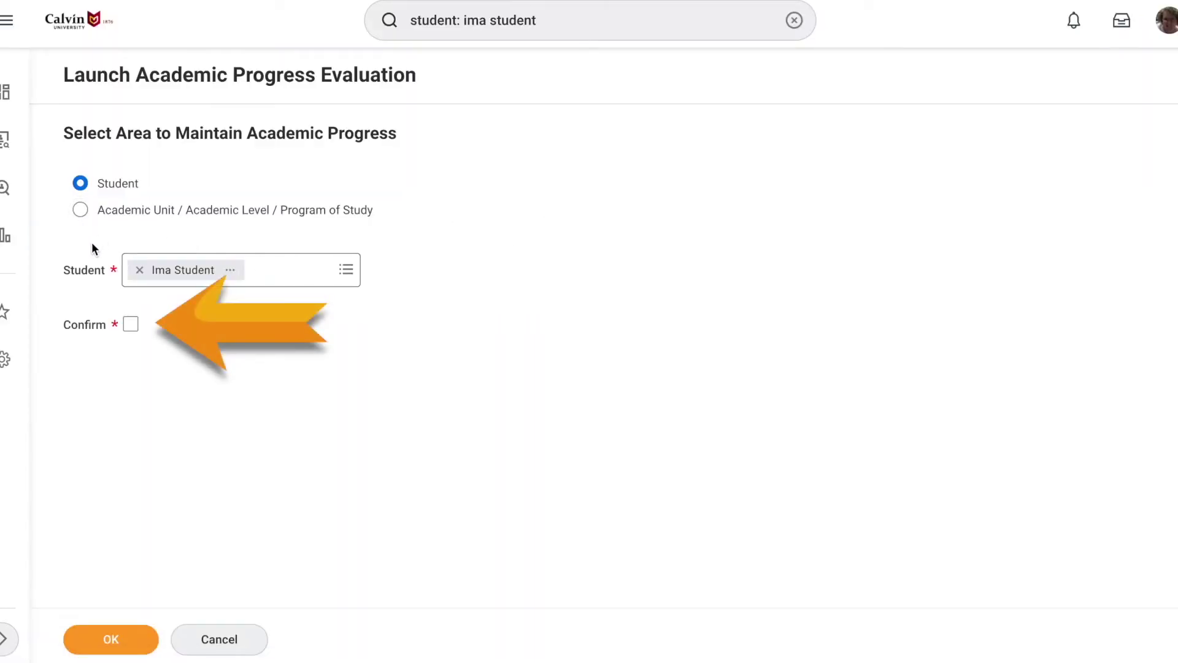
click(130, 327)
click(122, 639)
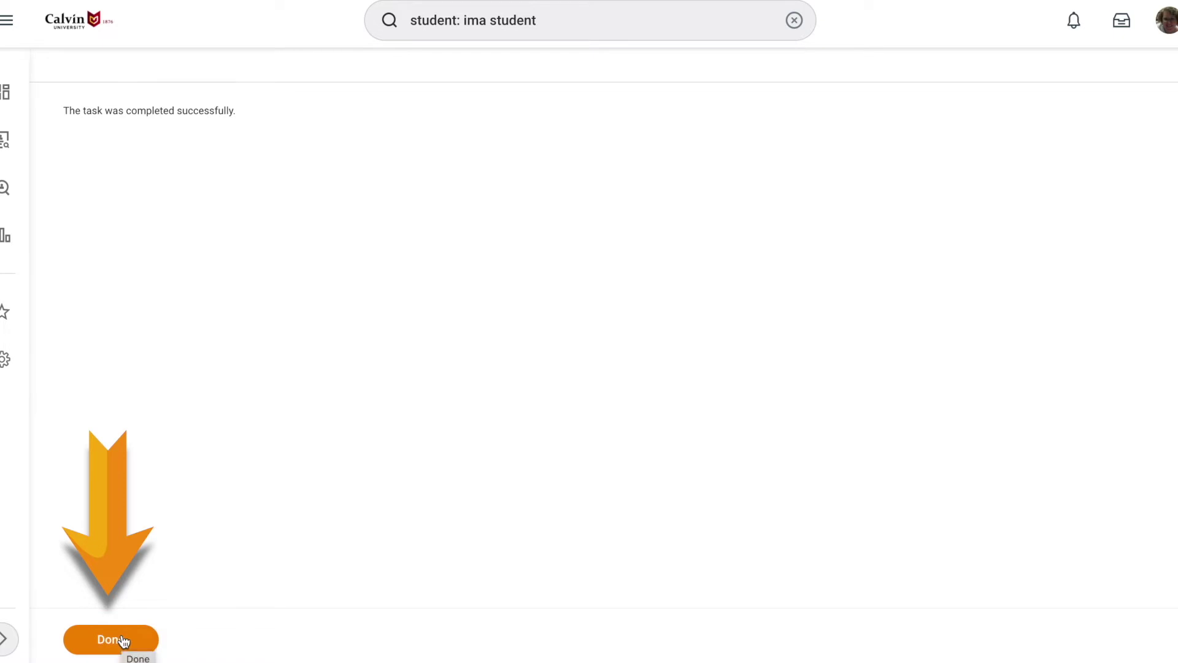
click(123, 640)
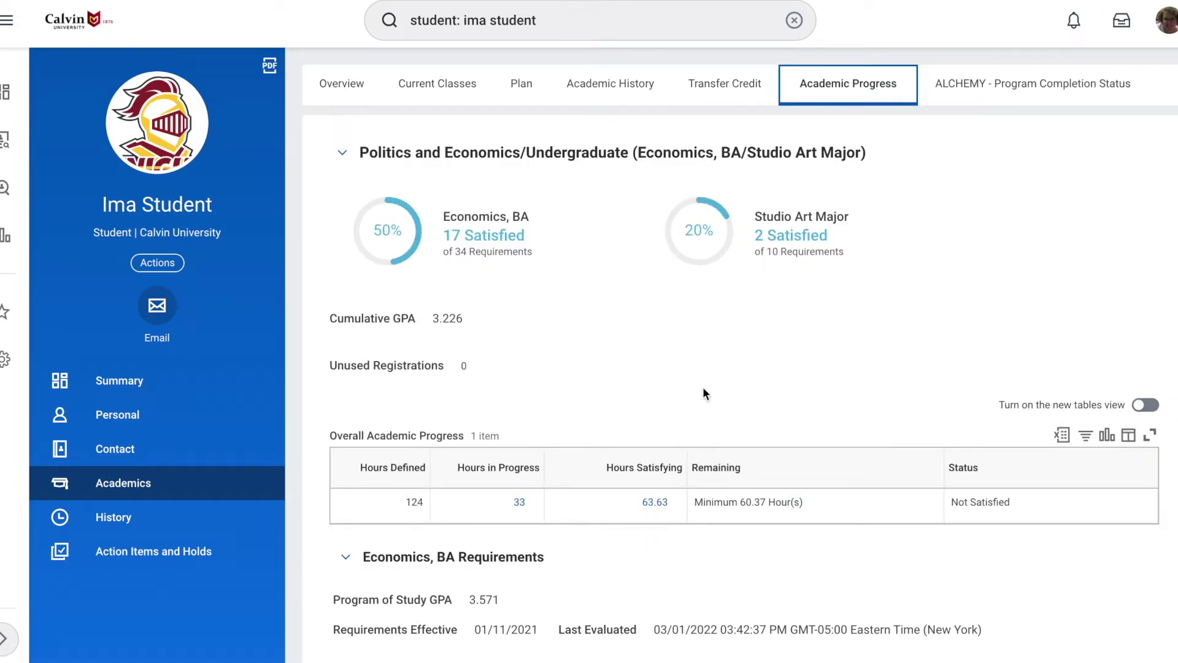
Step: Review the Economics, BA requirements and the eligibility rule details of World Language Core, Two Years
scroll(703, 389, down, 5)
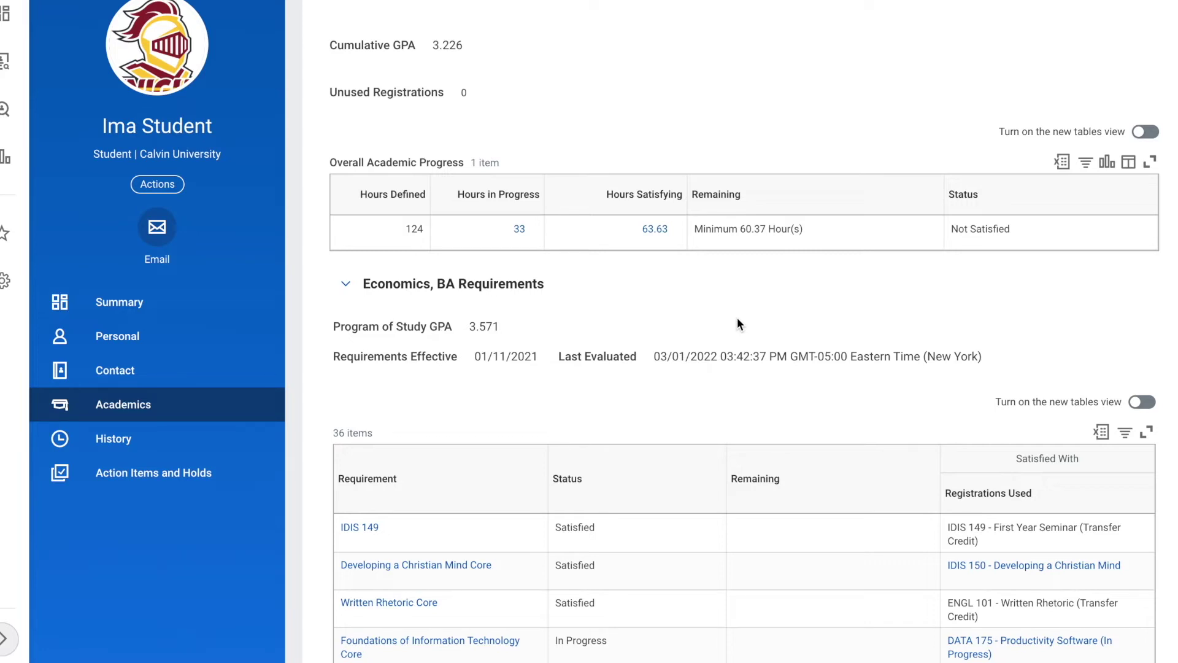
scroll(738, 319, down, 4)
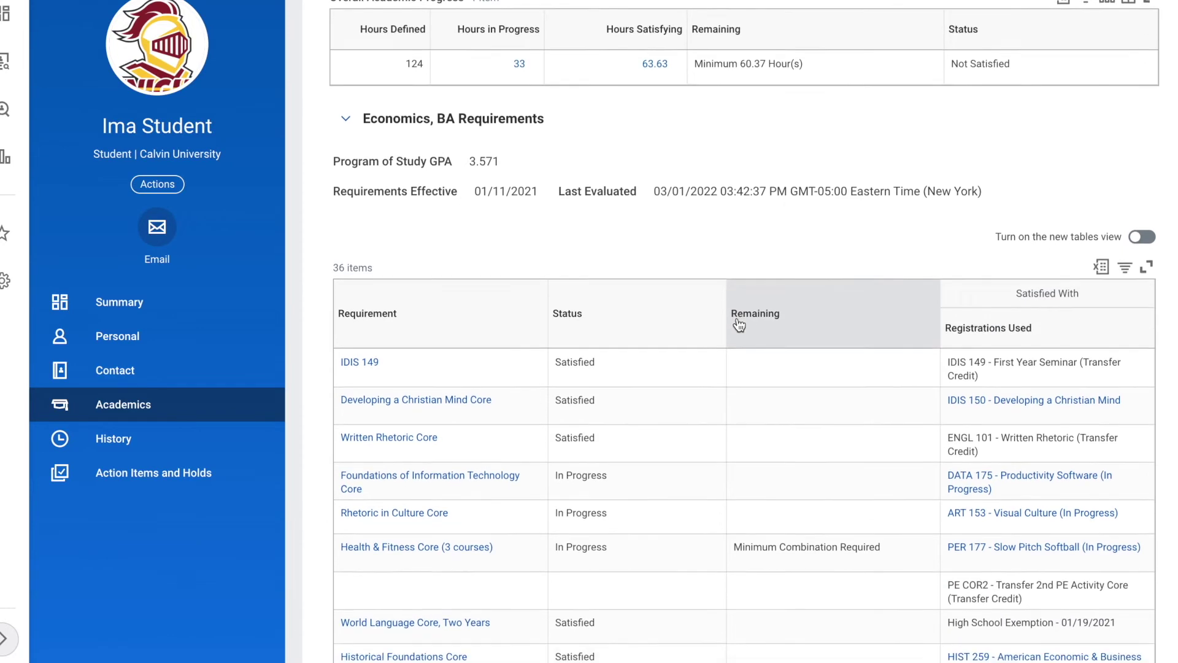
scroll(737, 324, down, 1)
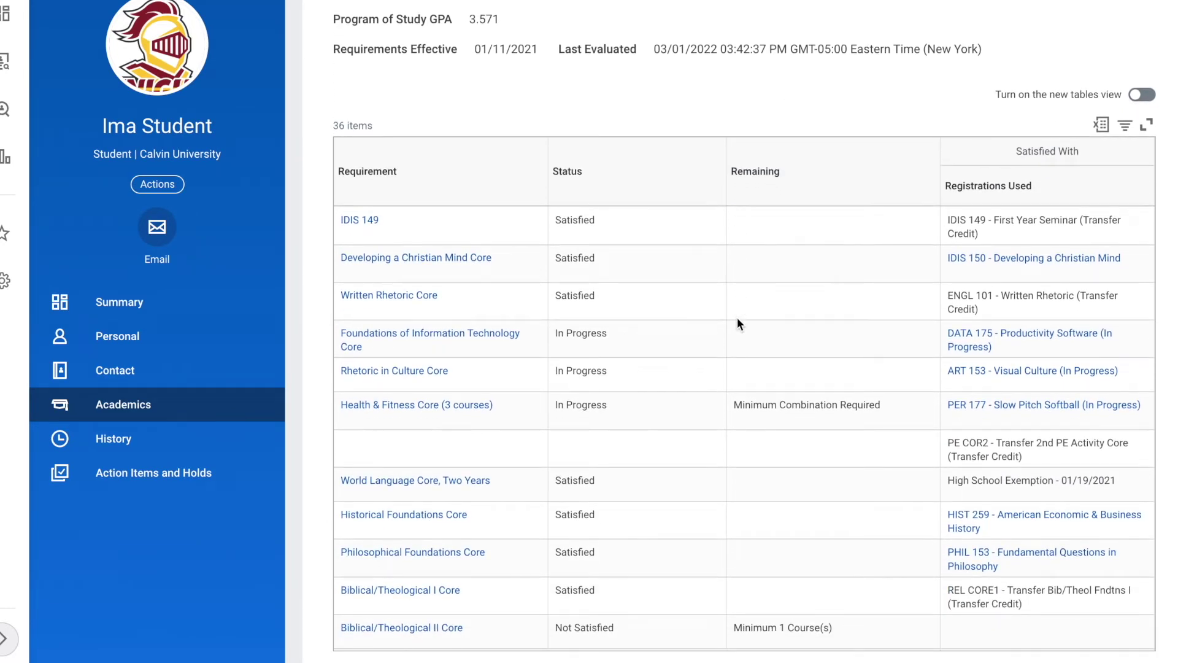
scroll(737, 318, down, 1)
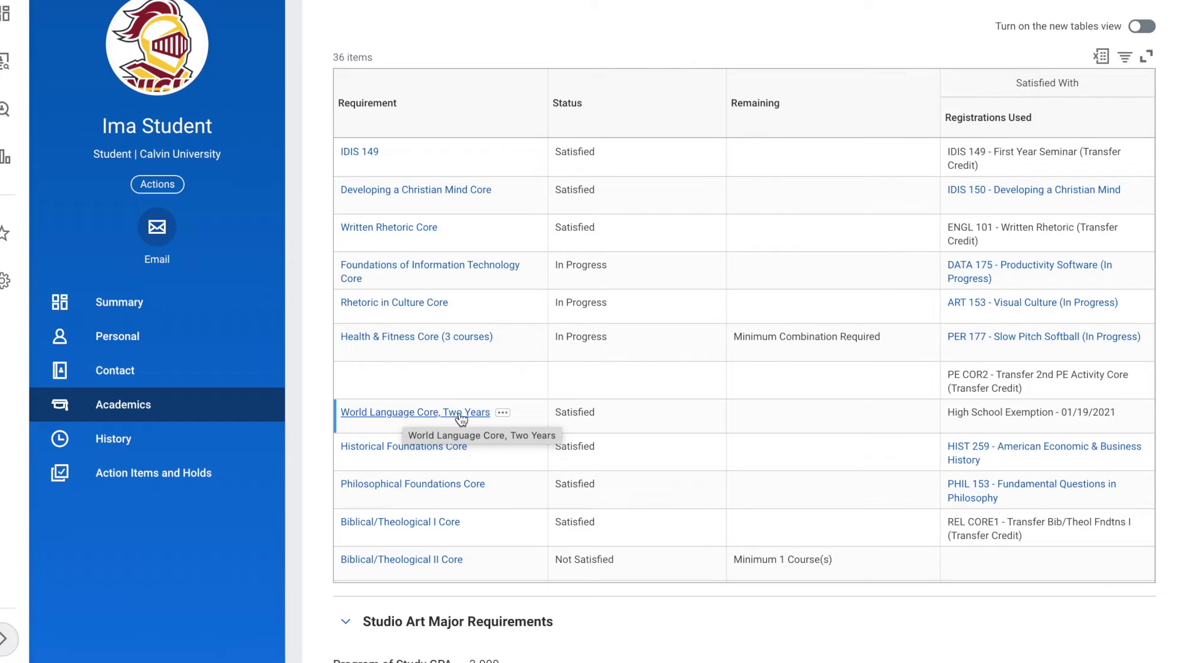
click(503, 415)
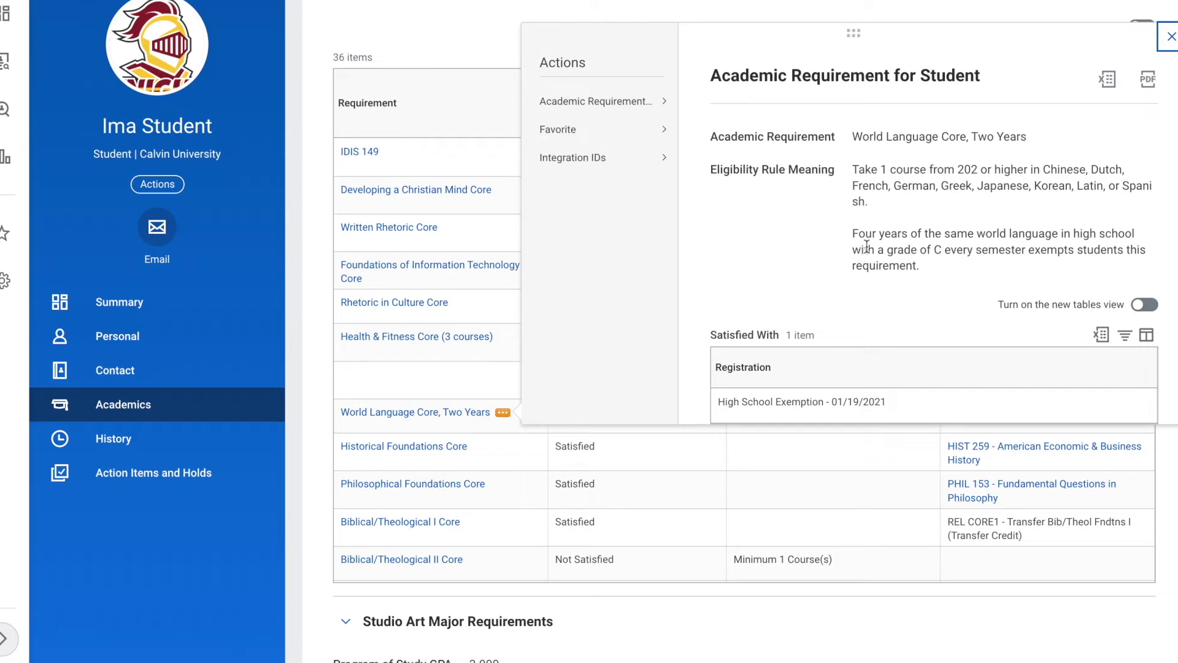
click(1171, 42)
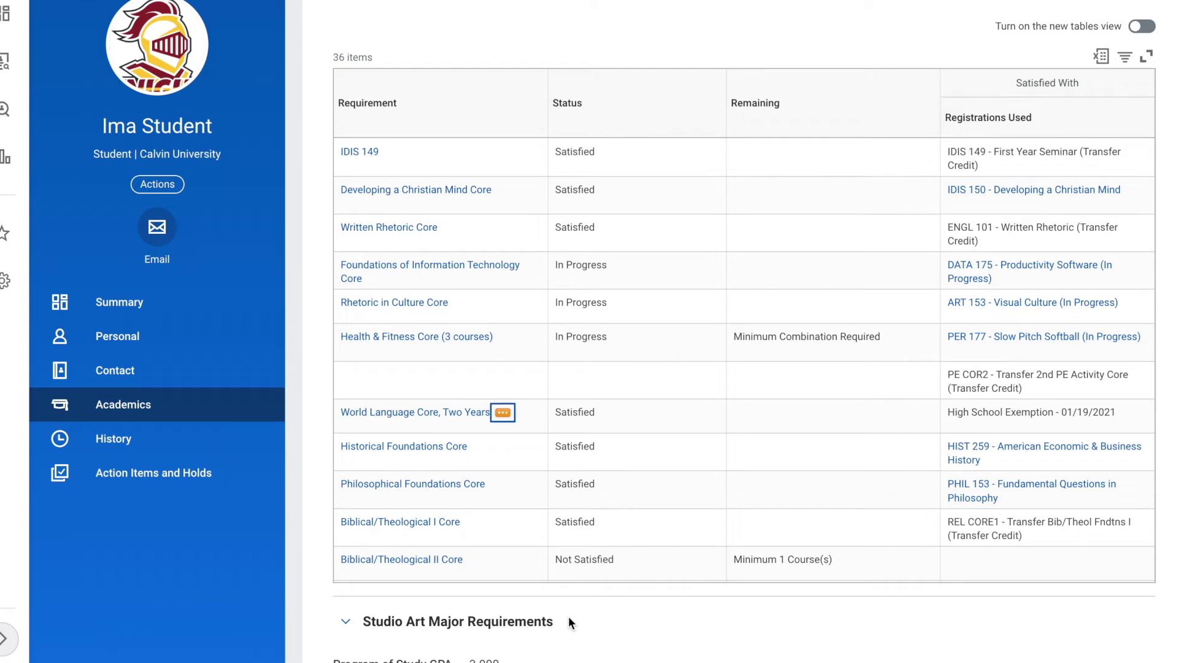
Step: Open the student's academic plan for editing
scroll(568, 616, up, 7)
scroll(569, 616, up, 3)
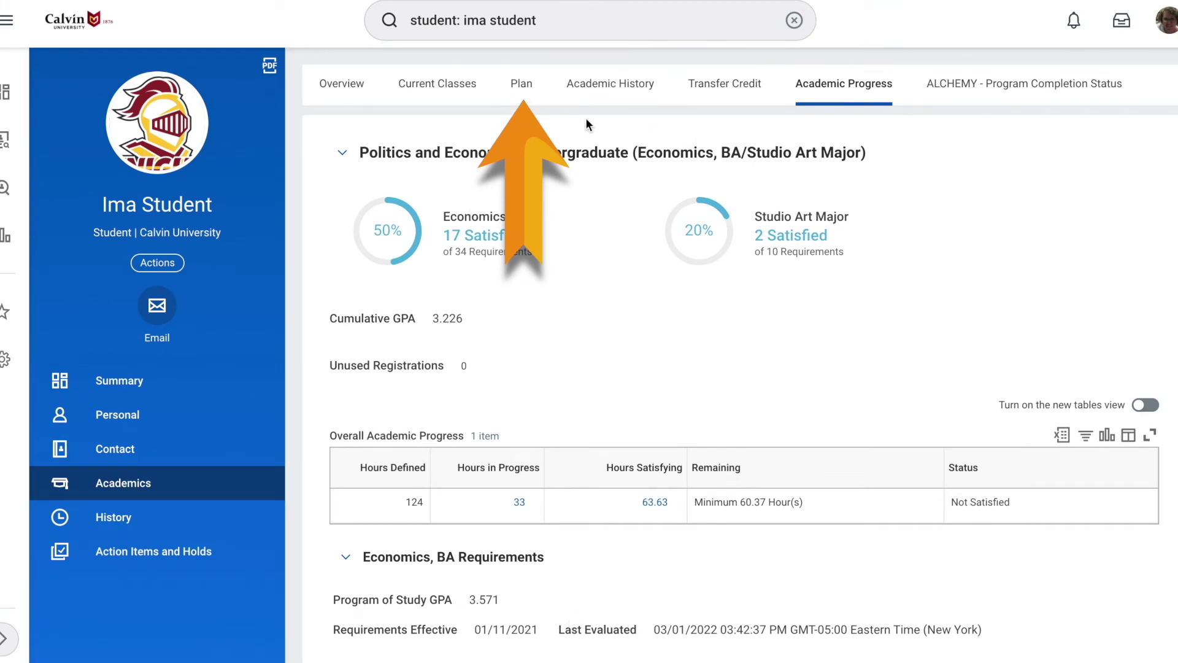
click(523, 87)
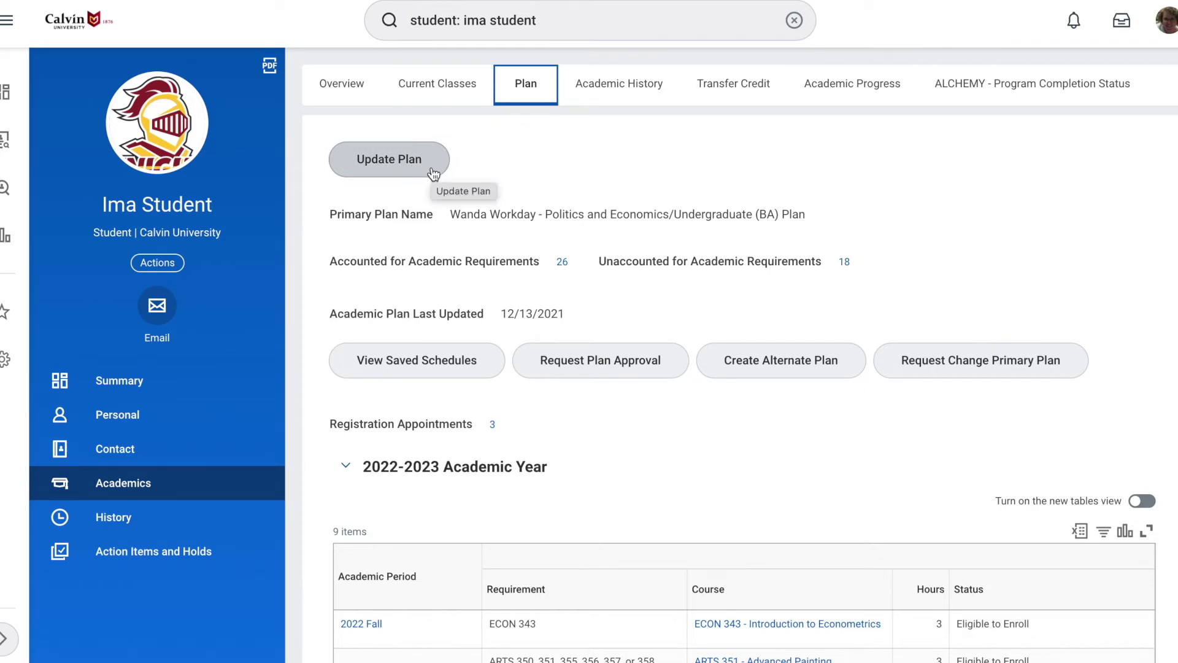
click(388, 163)
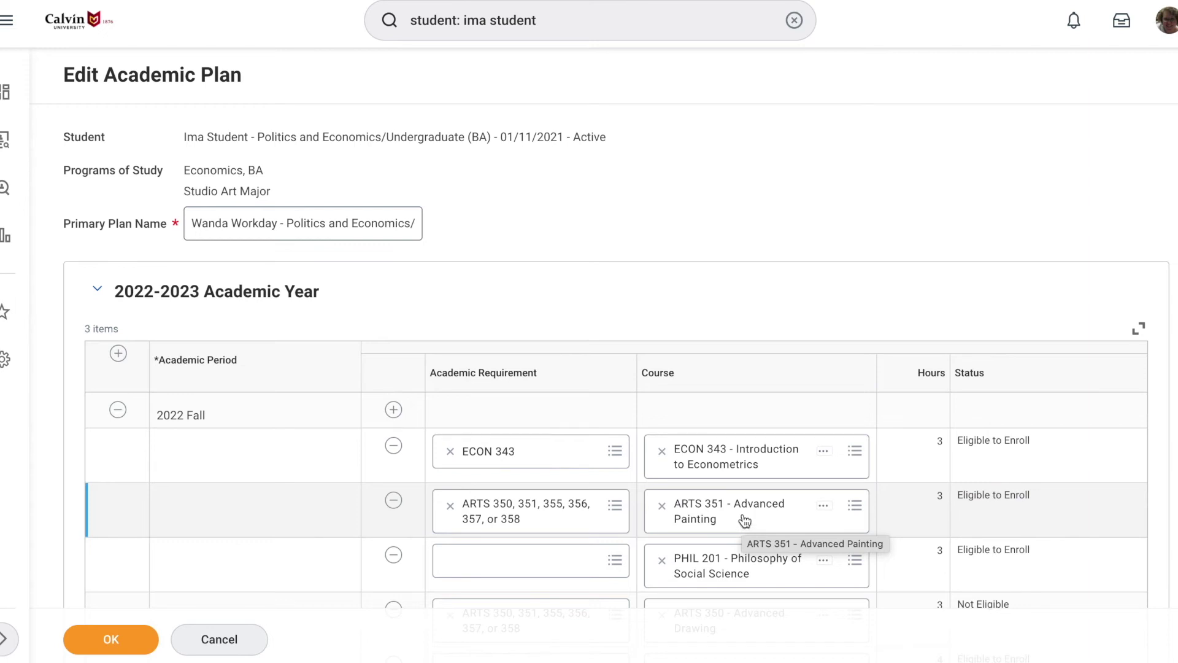
Step: Add CHEM 242 - Organic Chemistry II as a planned course in 2022 Fall
click(393, 410)
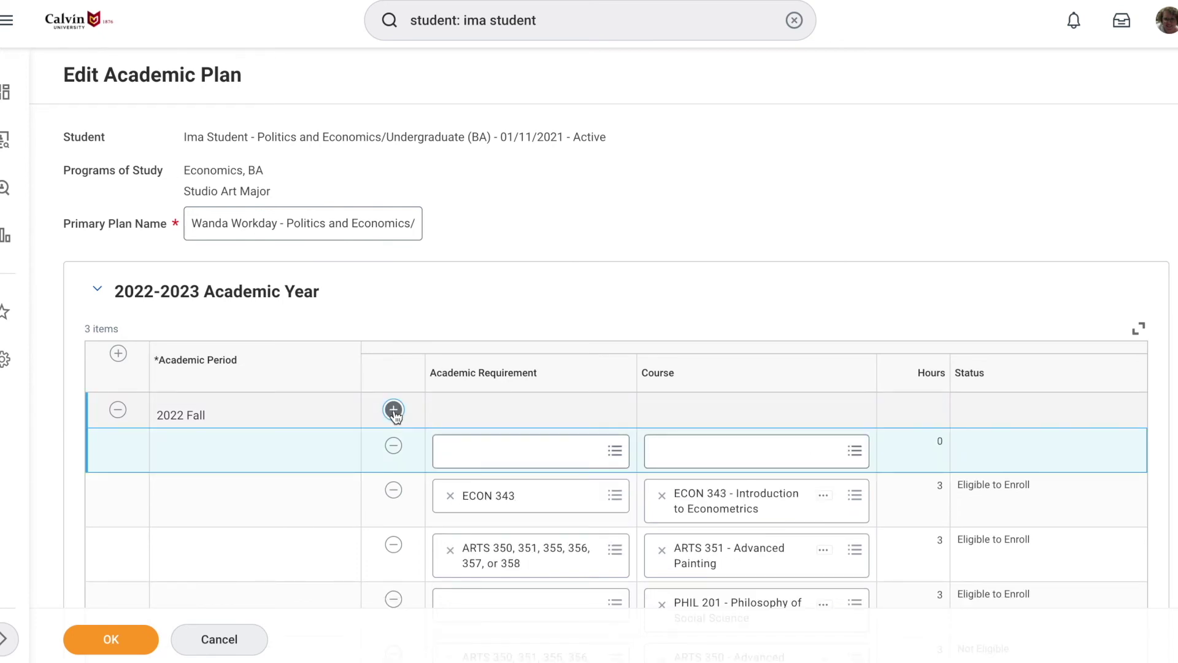
click(683, 461)
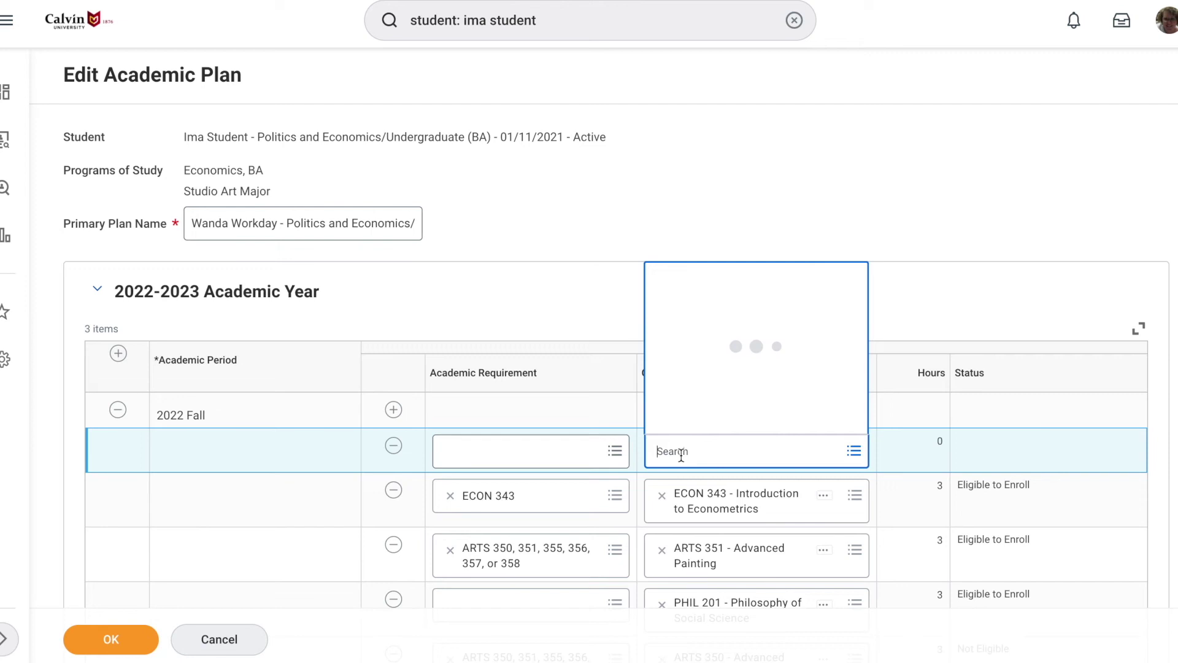
text(chem 242)
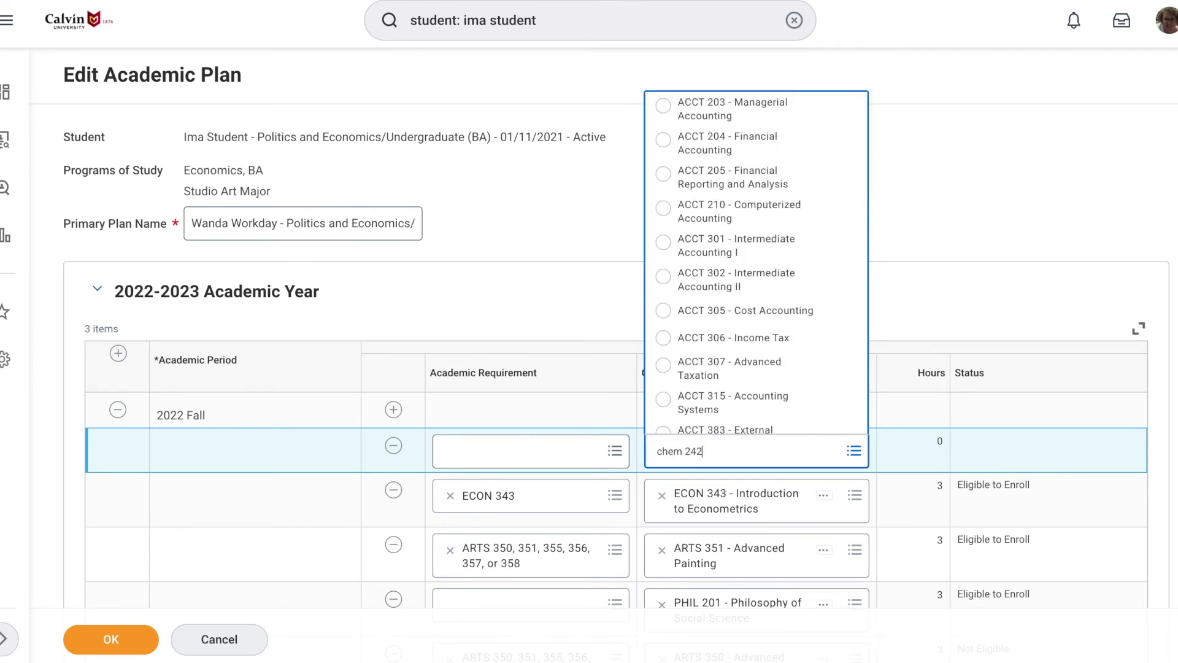
key(Return)
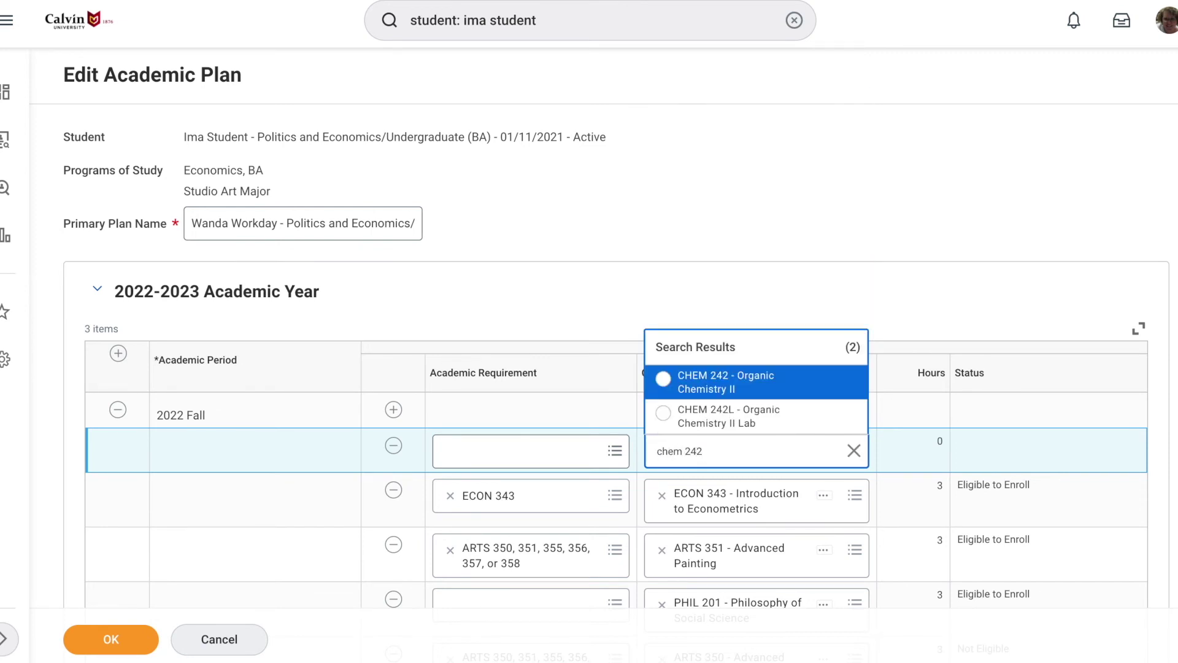
click(666, 384)
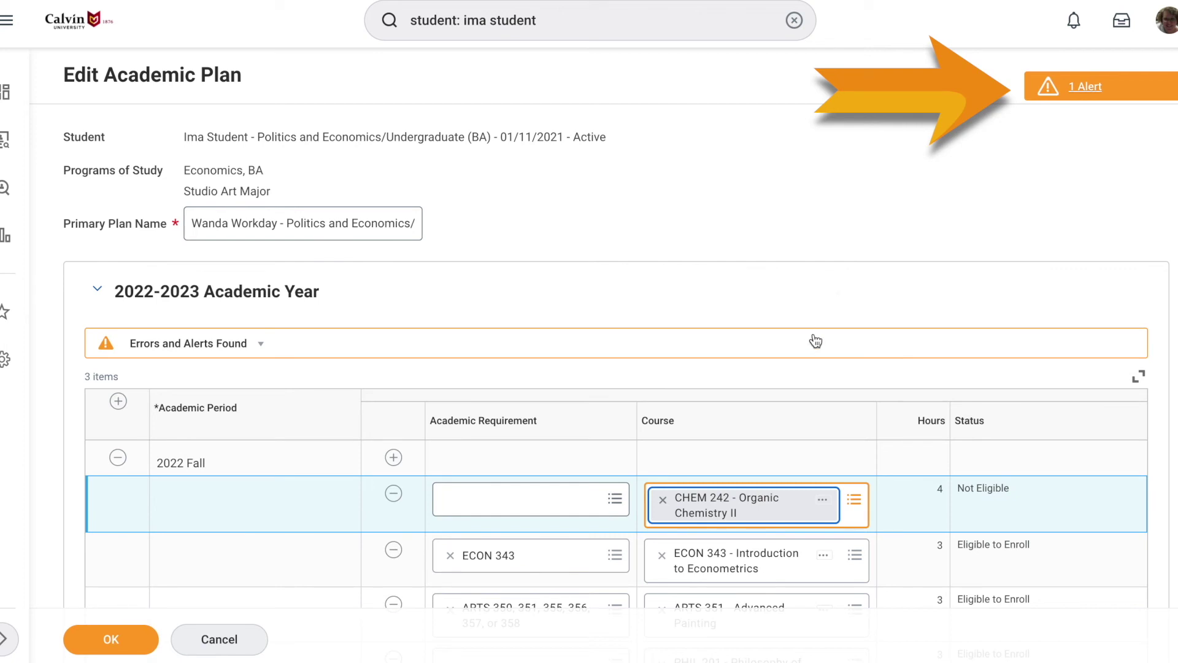
Step: Examine the alert on the CHEM 242 row, and try to submit the plan to check its error details
click(1090, 89)
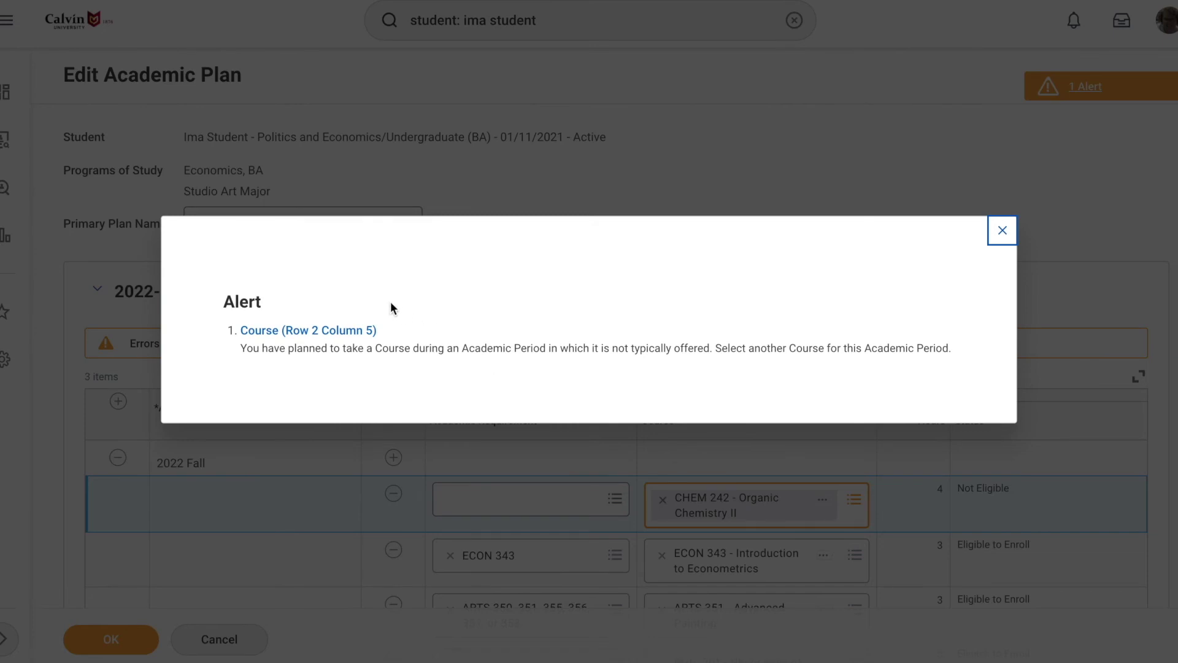
click(297, 335)
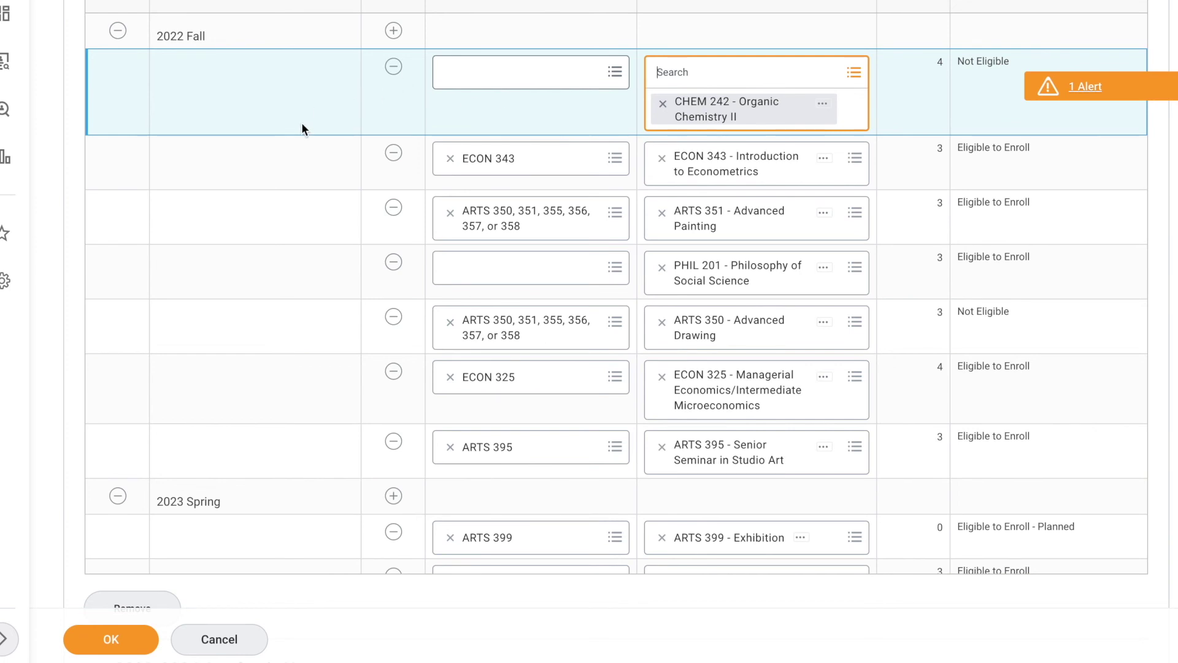
click(129, 642)
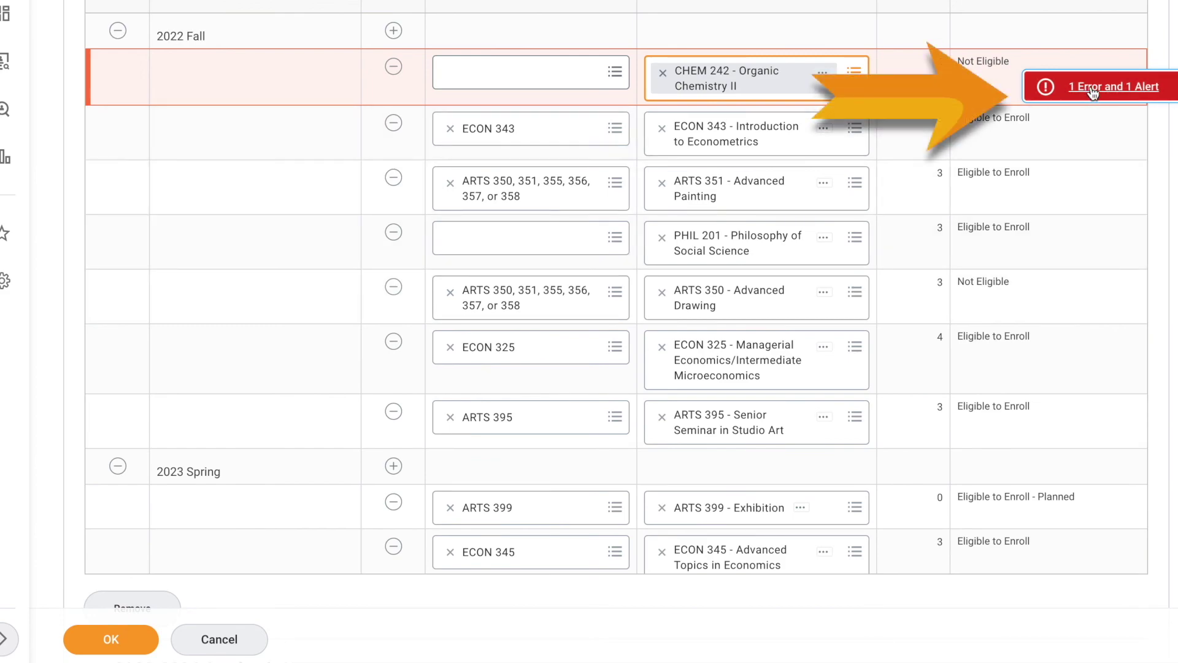
click(1091, 83)
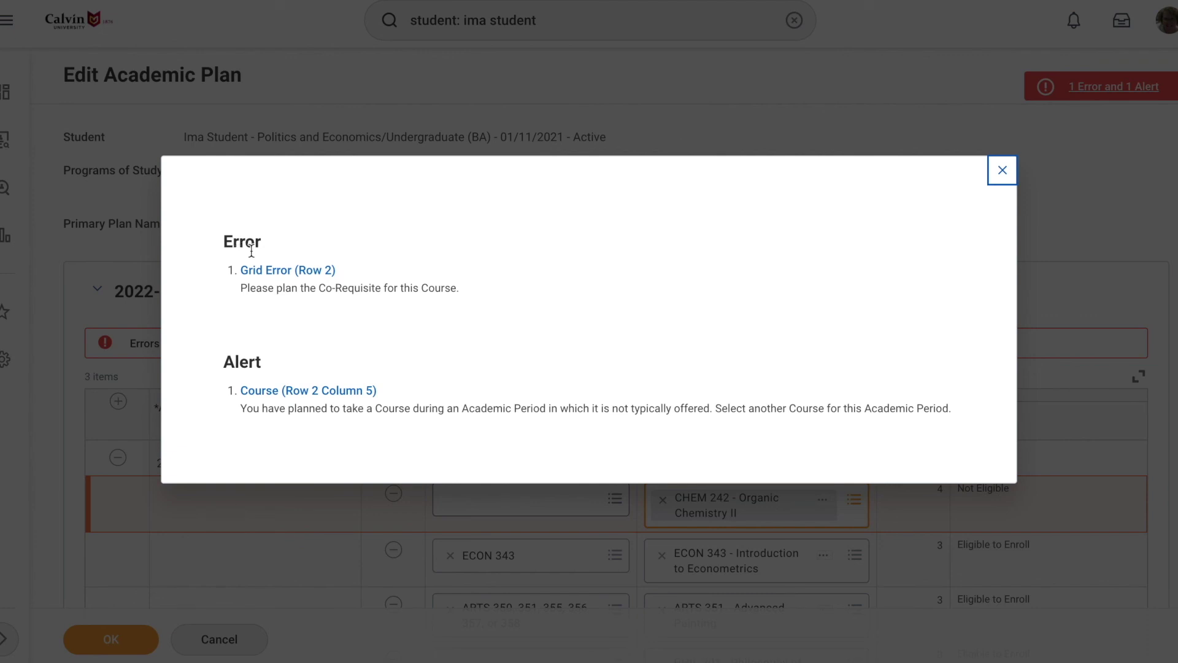
click(1002, 170)
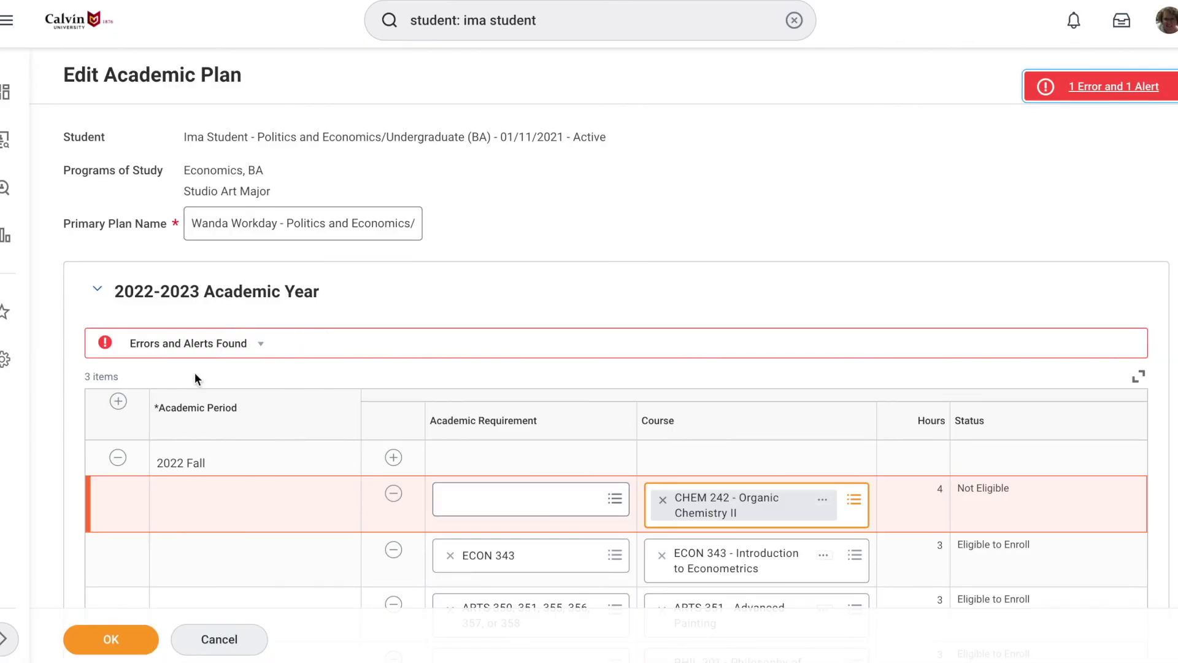
Step: Remove the 2022 Fall academic period with its courses from the 2022-2023 Academic Year plan
click(117, 459)
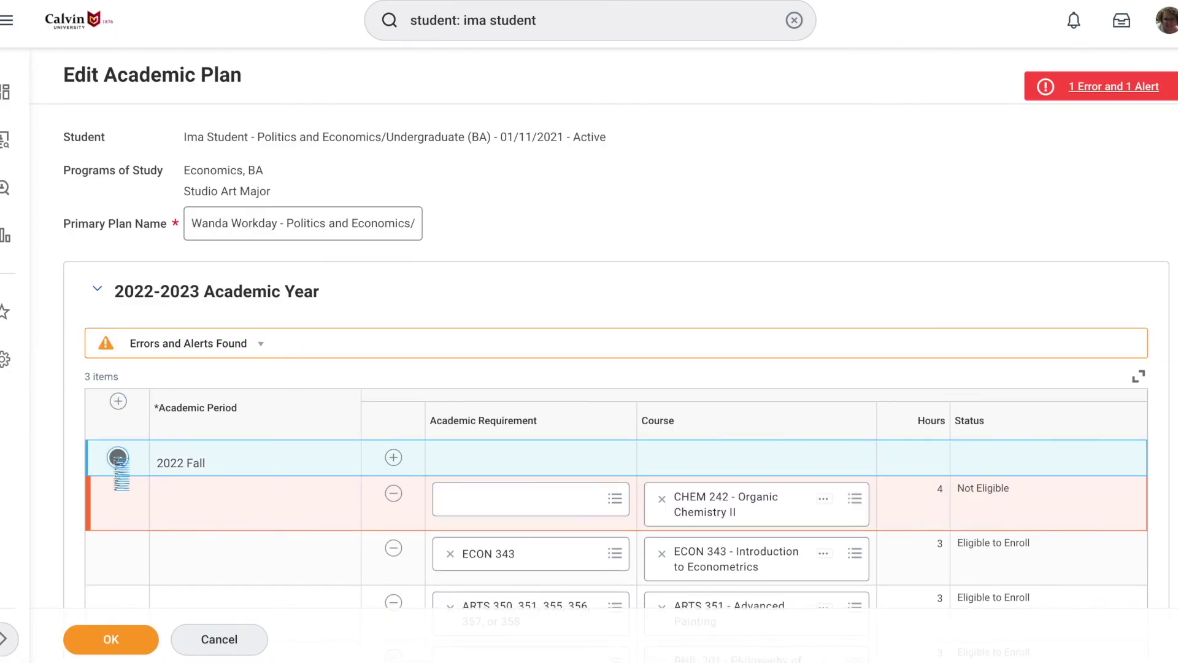
click(117, 459)
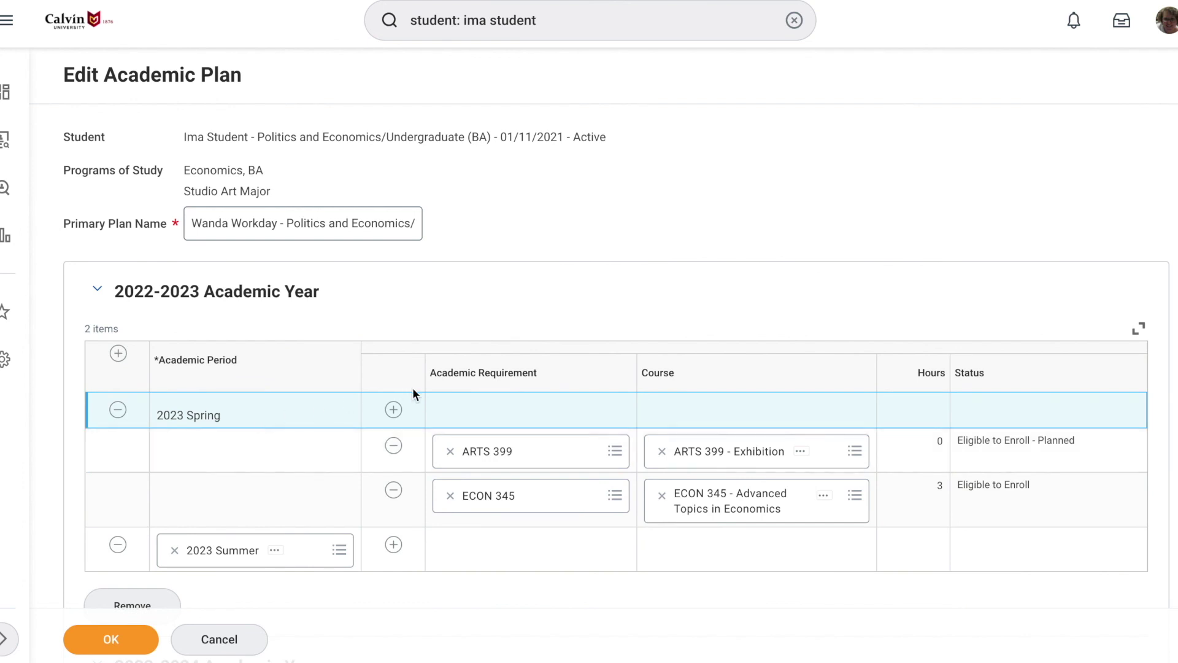
Step: Add a course row to 2023 Spring and list the Studio Art Major requirements by assignment area for it
click(396, 411)
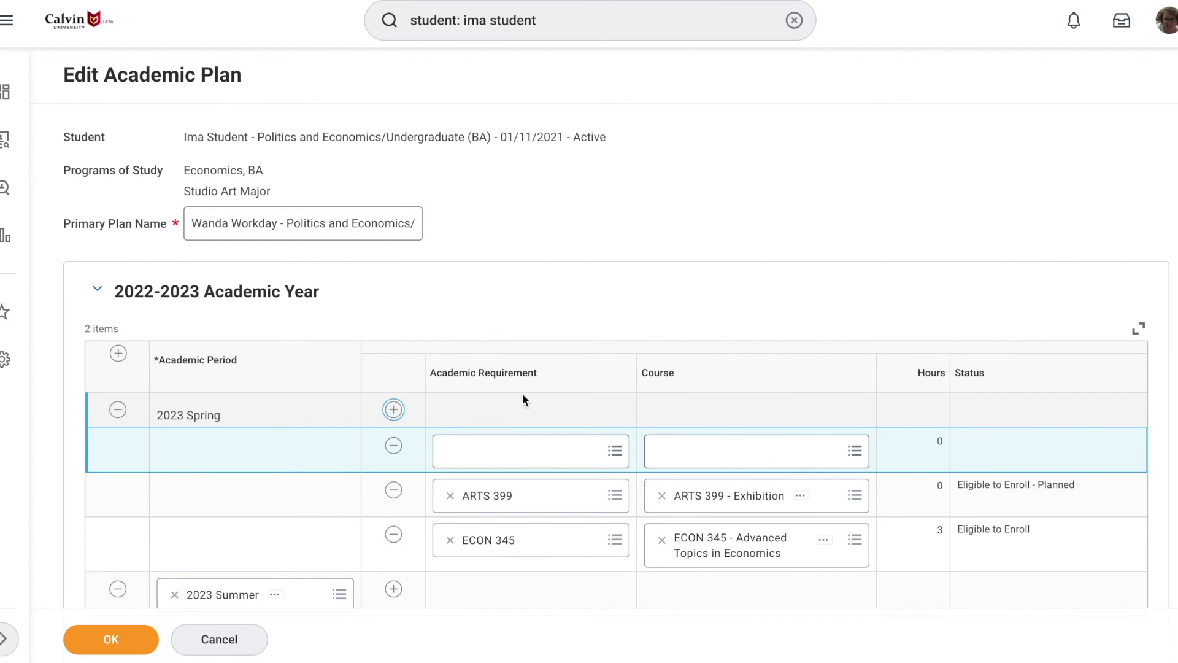
click(495, 456)
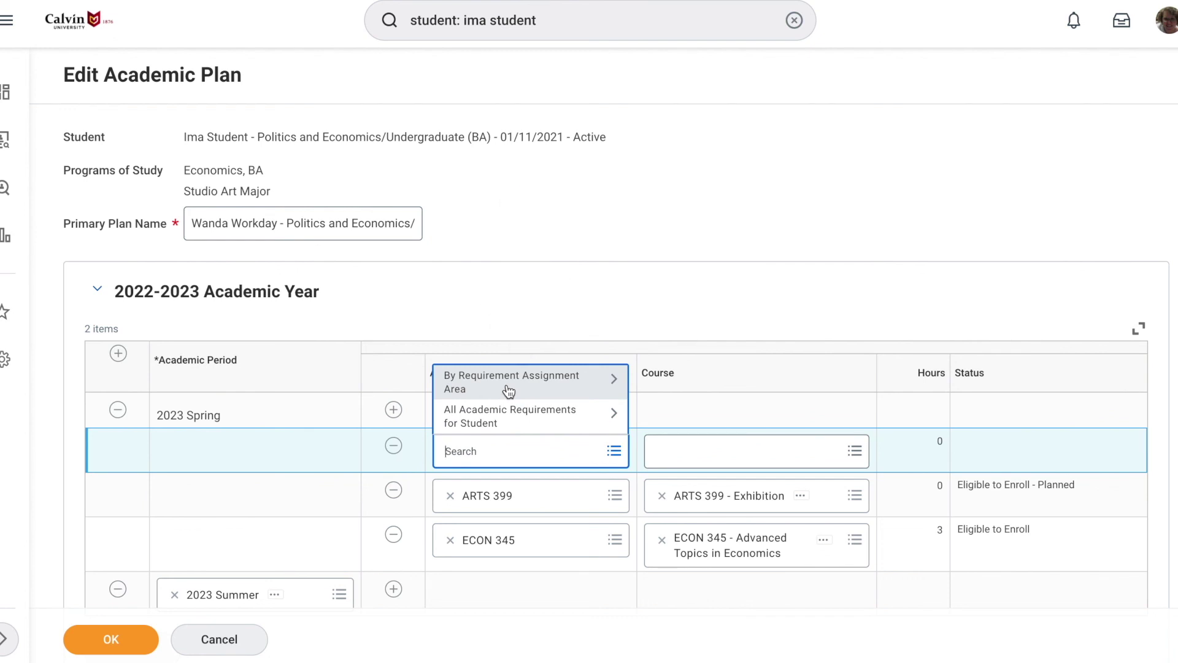
click(509, 389)
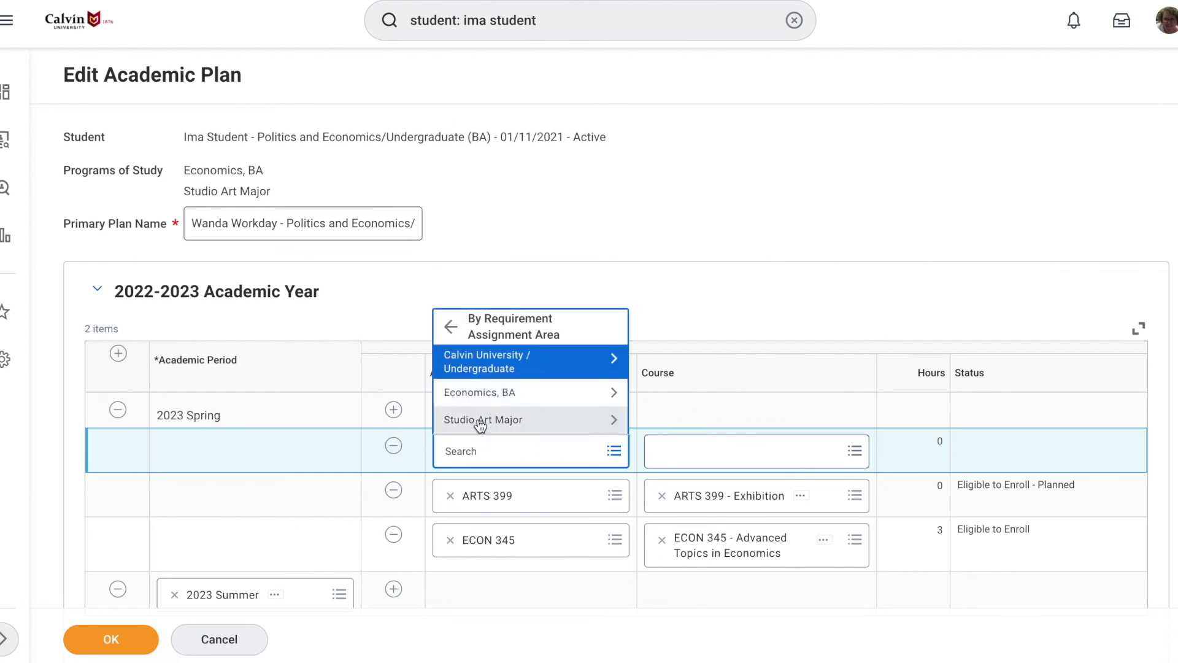
click(538, 423)
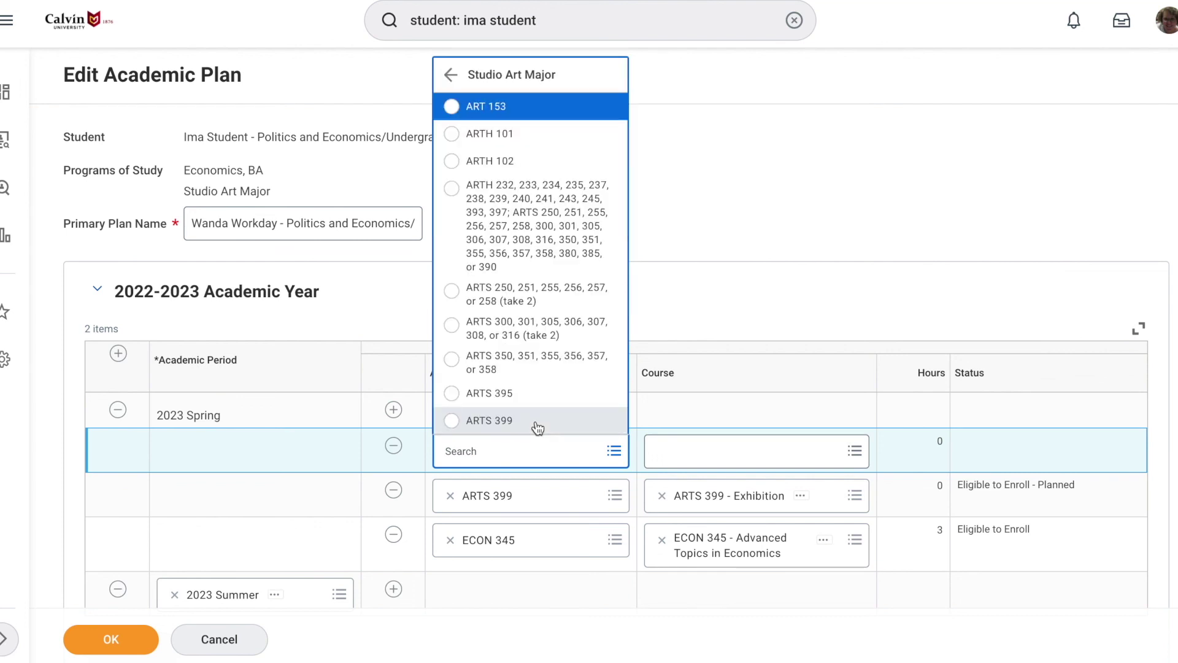